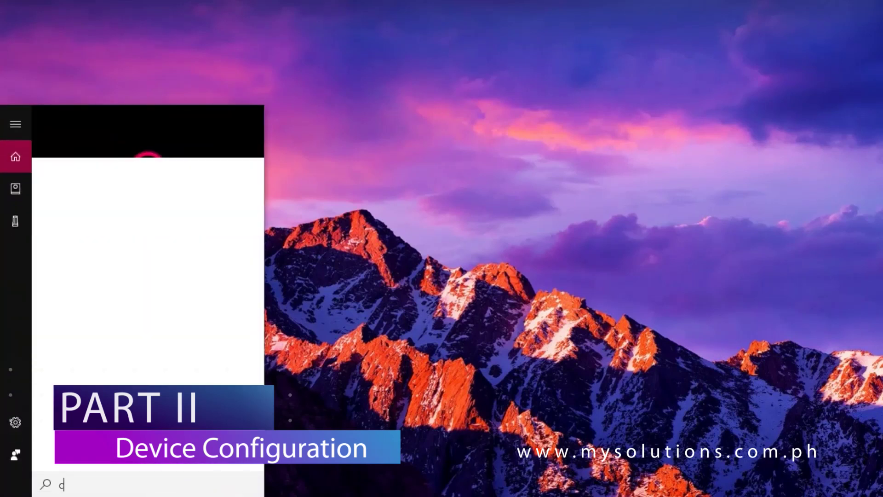
Open the Ethernet connection's status and properties from Control Panel's Network and Sharing Center
type("ontro")
left_click(118, 197)
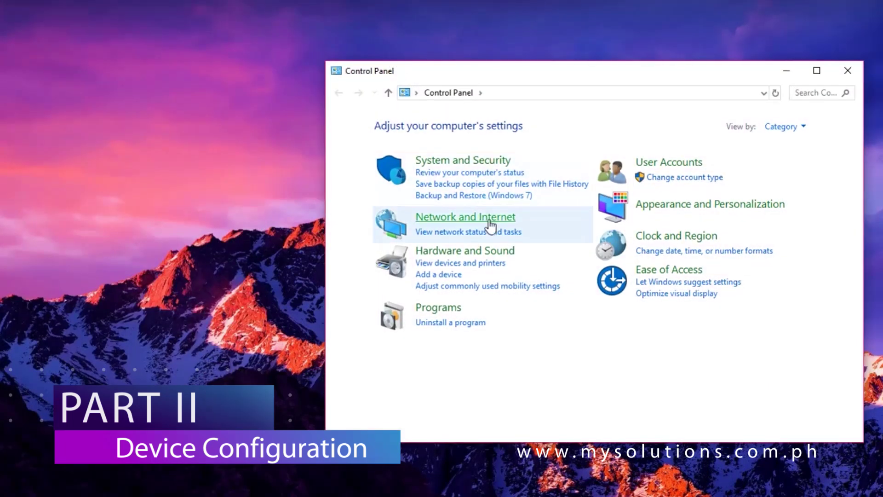
left_click(489, 219)
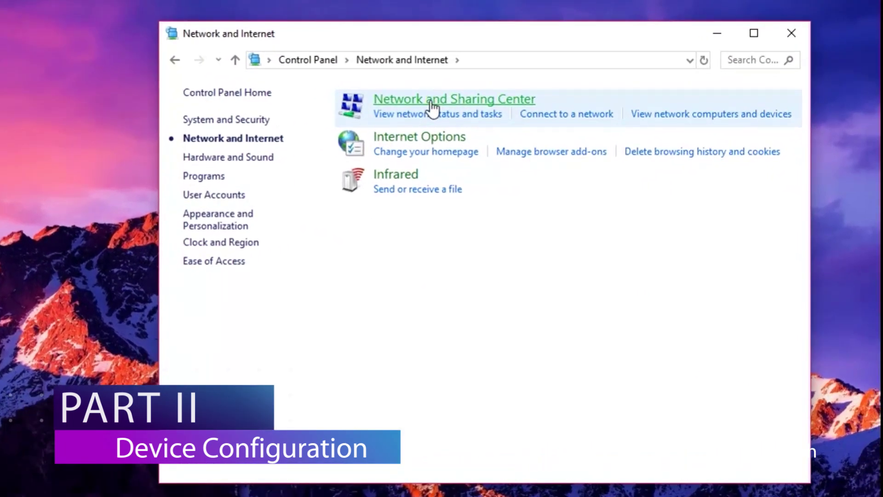
left_click(432, 103)
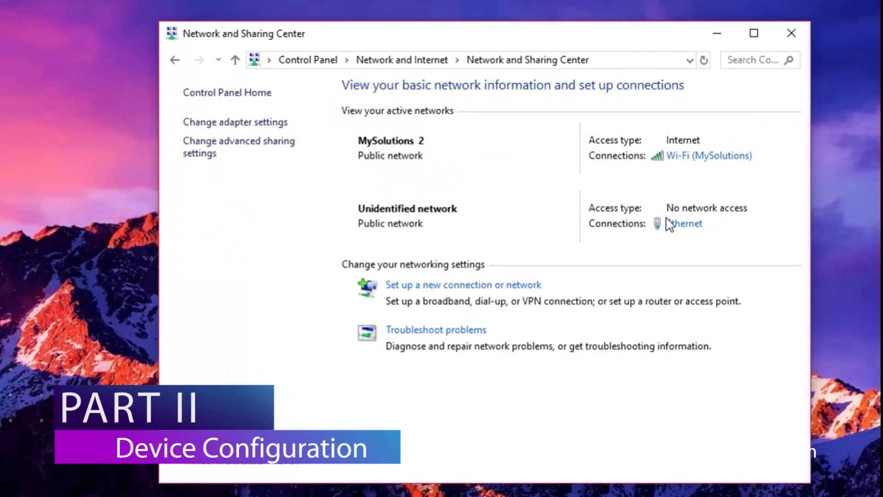
left_click(679, 226)
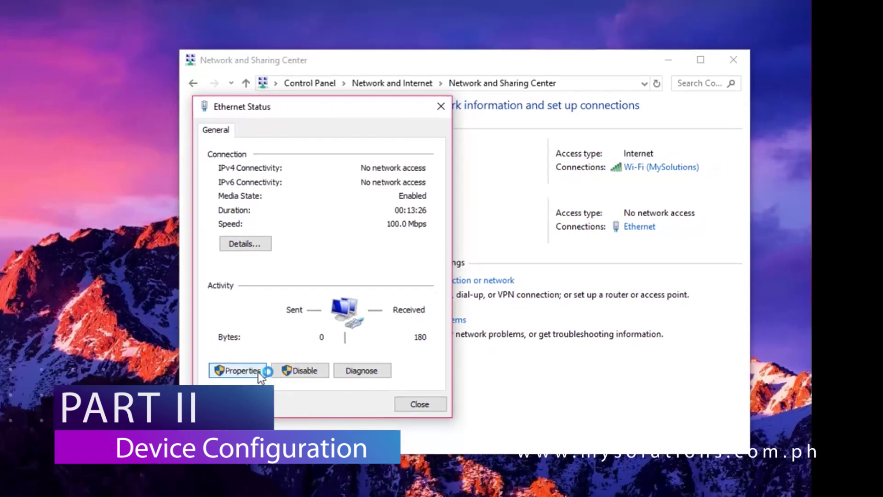
left_click(258, 371)
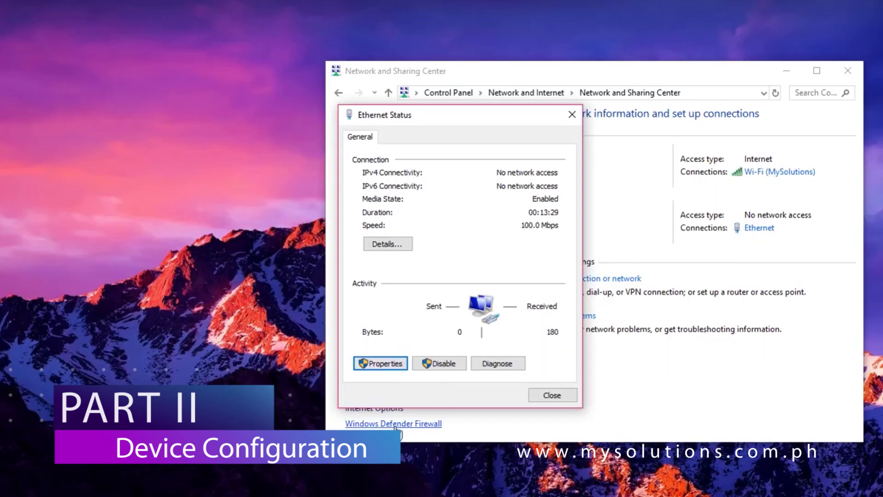
Open the Ethernet IPv4 properties and switch to a manually assigned IP address
key("Return")
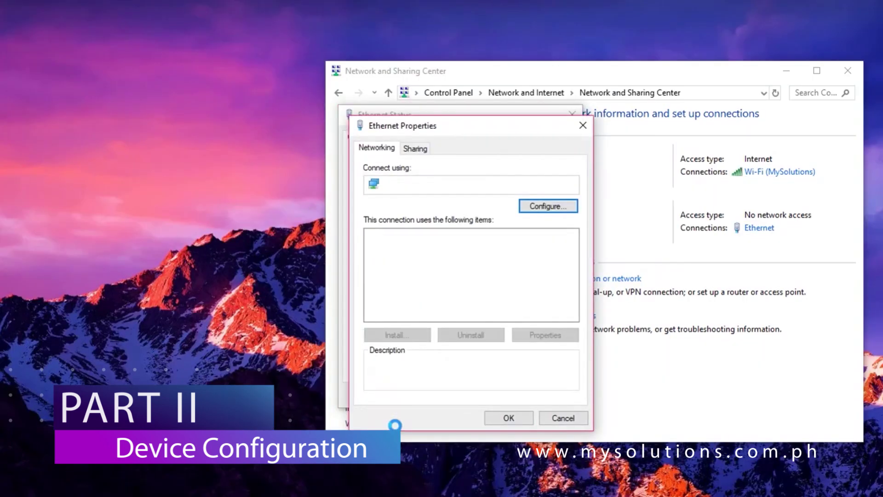
double_click(447, 270)
left_click(447, 275)
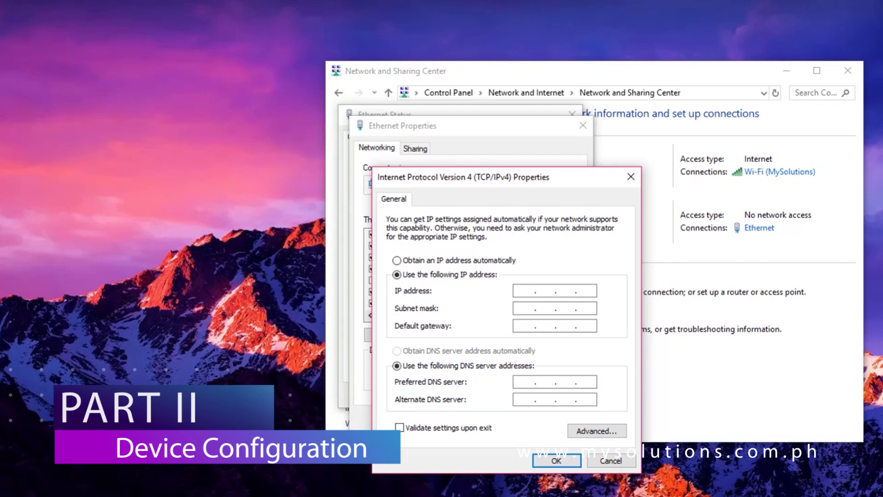
key("super")
Run ipconfig in Command Prompt and select the PC's Ethernet autoconfiguration IPv4 address
type("cmd")
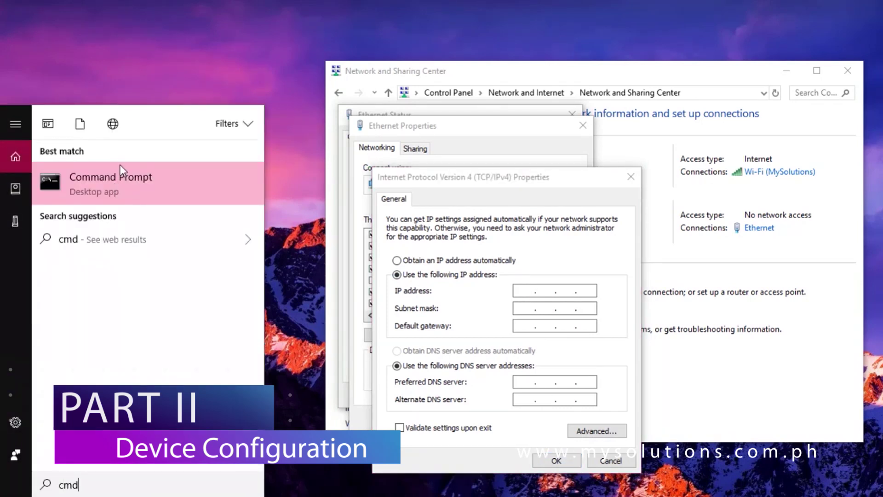
left_click(120, 175)
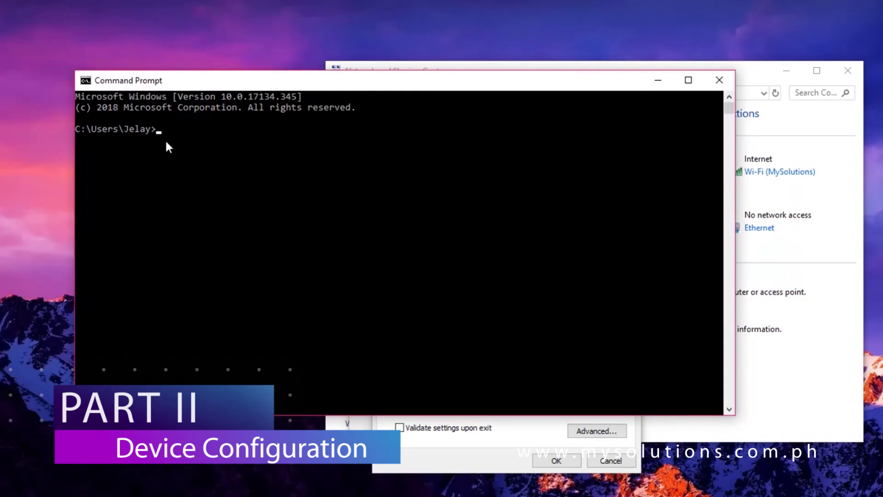
type("ipcon")
type("fig")
key("Return")
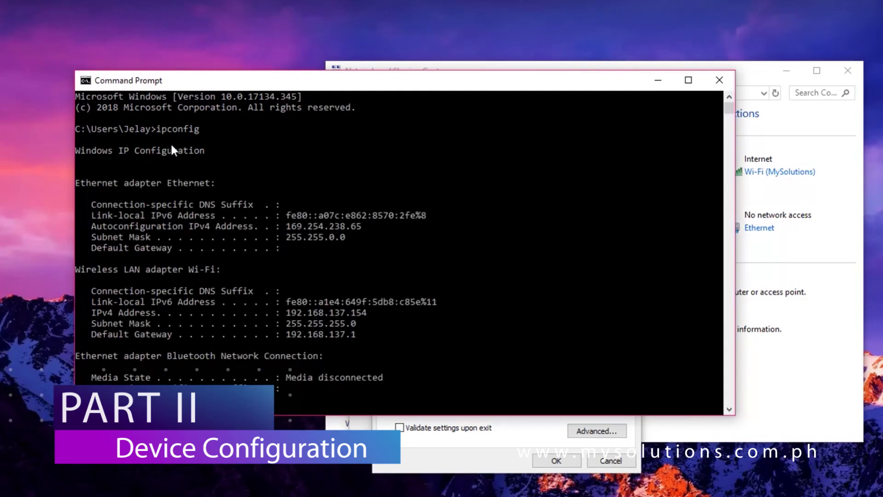
left_click_drag(361, 226, 287, 233)
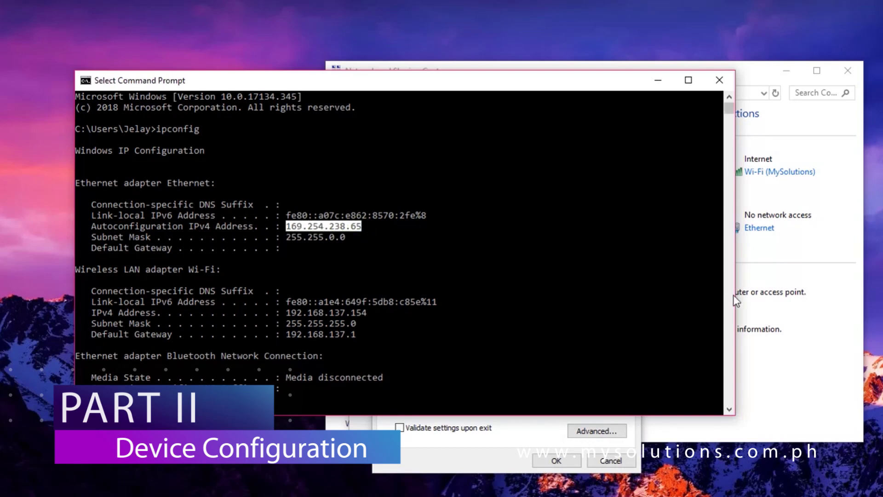
left_click_drag(735, 302, 460, 295)
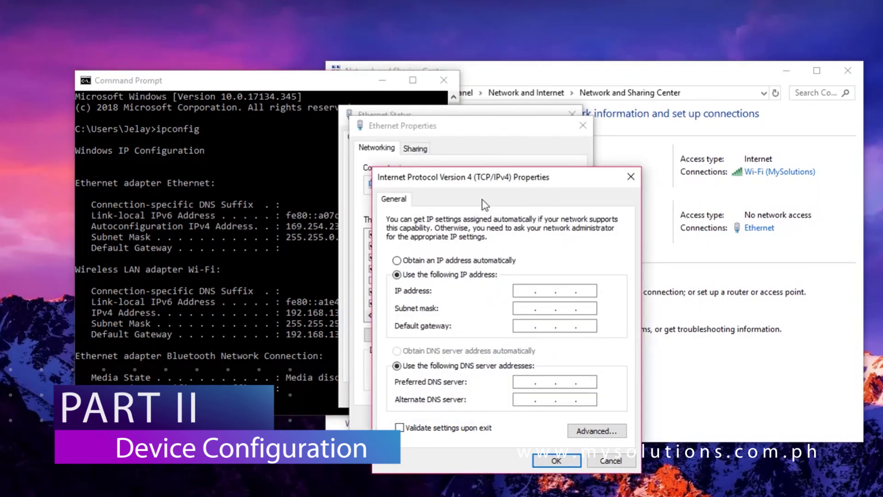
left_click_drag(304, 88, 216, 100)
Cancel the IPv4 settings and close the Ethernet dialogs and Network and Sharing Center
left_click(520, 289)
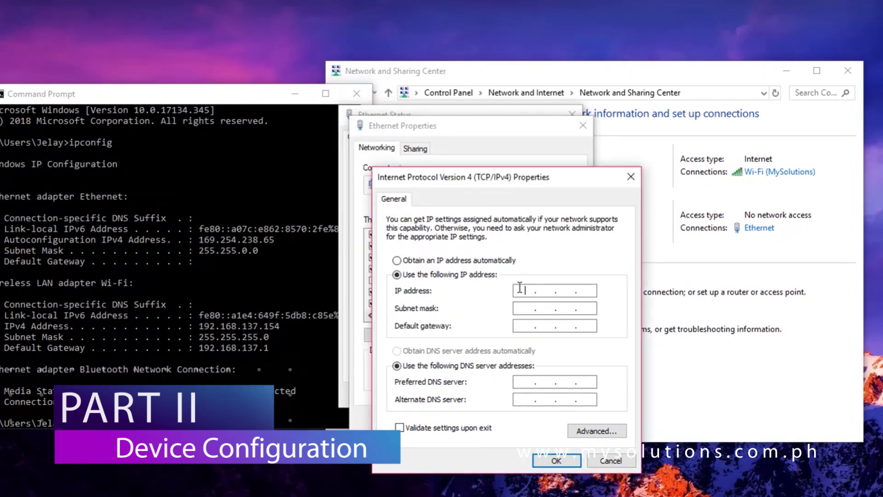
type("169 . 254 . 238 . 92")
key("Tab")
left_click(553, 461)
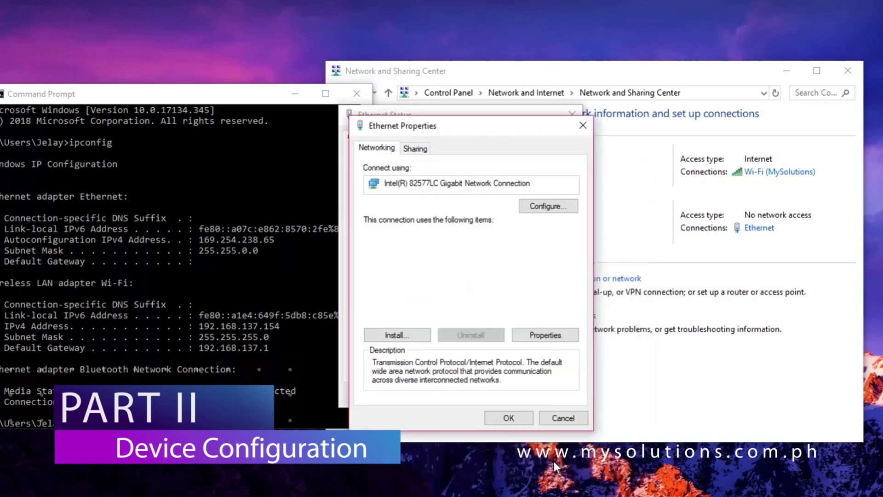
left_click(507, 474)
left_click(554, 396)
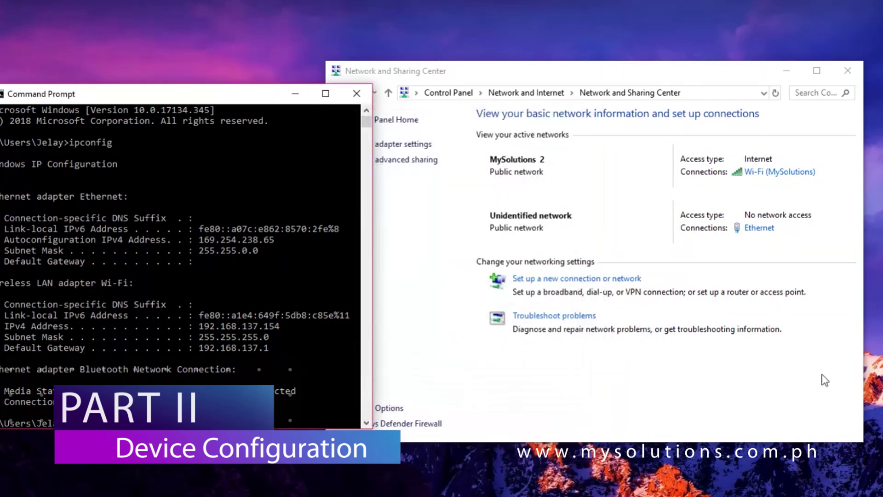
left_click(848, 71)
Ping the device at 169.254.238.92 successfully, then close Command Prompt
left_click_drag(266, 94, 503, 81)
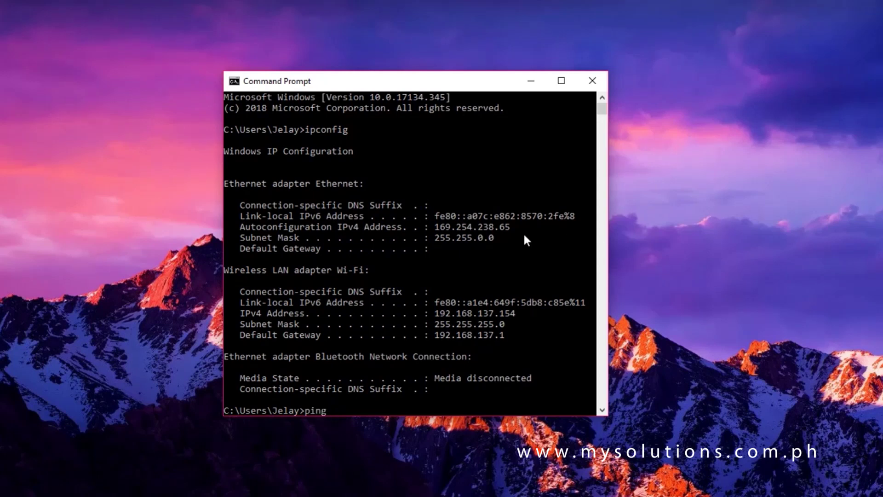
left_click_drag(510, 228, 440, 230)
right_click(439, 232)
right_click(333, 412)
key("Return")
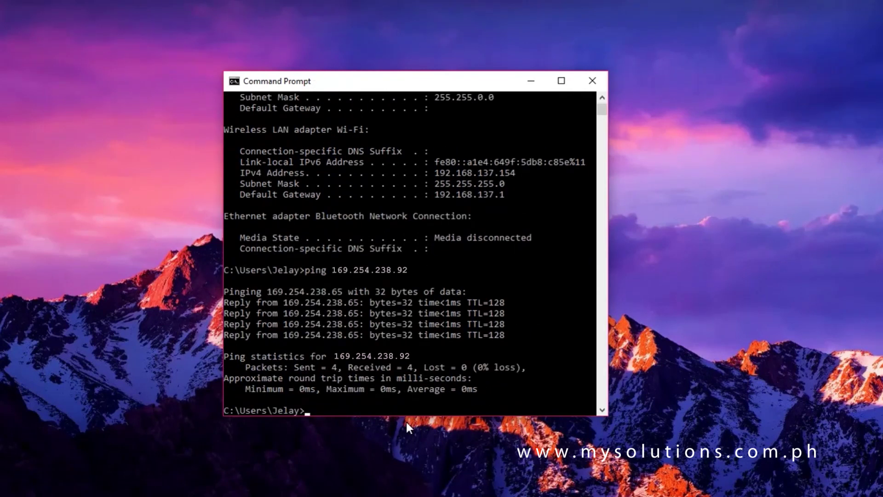
left_click(587, 83)
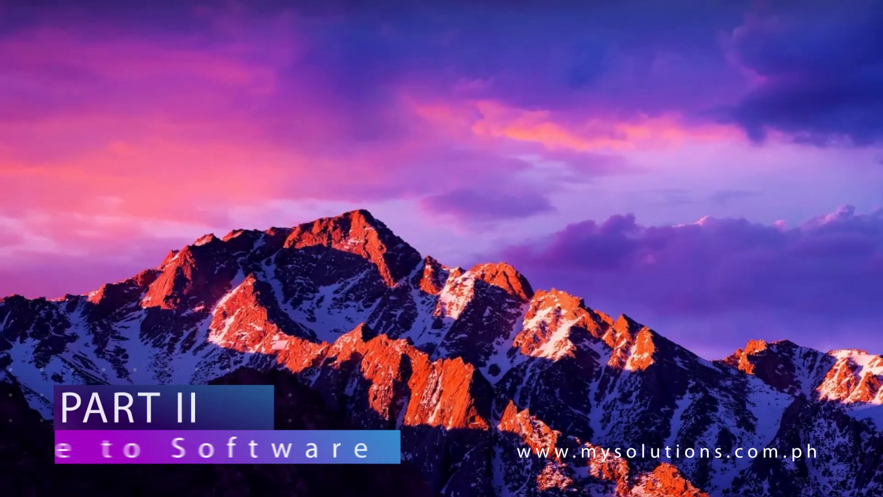
Launch Touchlink Time Recorder 3, log in as admin, and open the empty Devices page
key("super+s")
type("t")
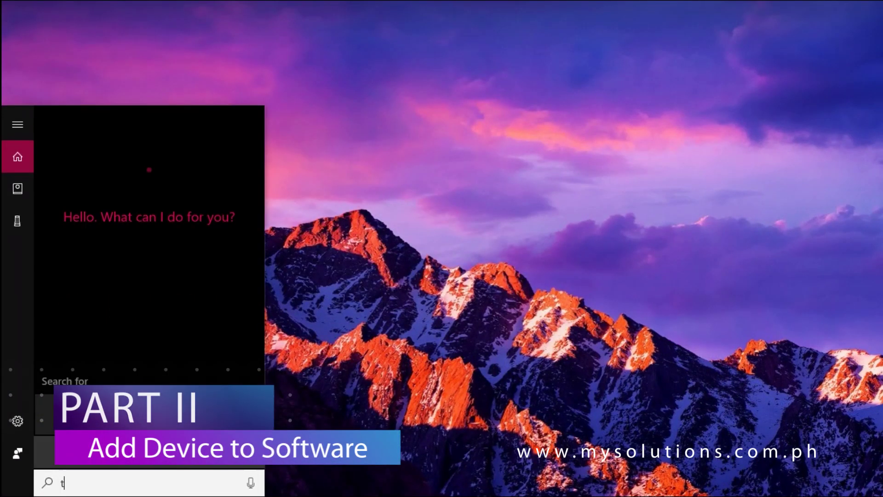
type("ouch")
left_click(125, 196)
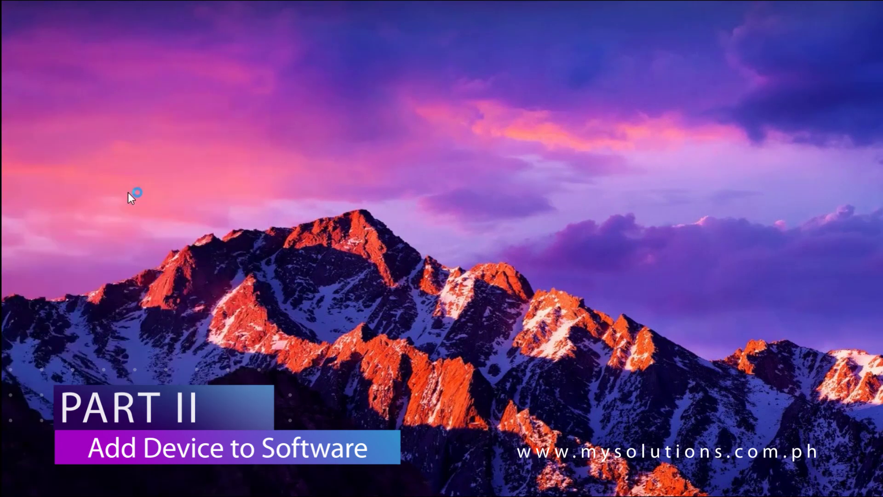
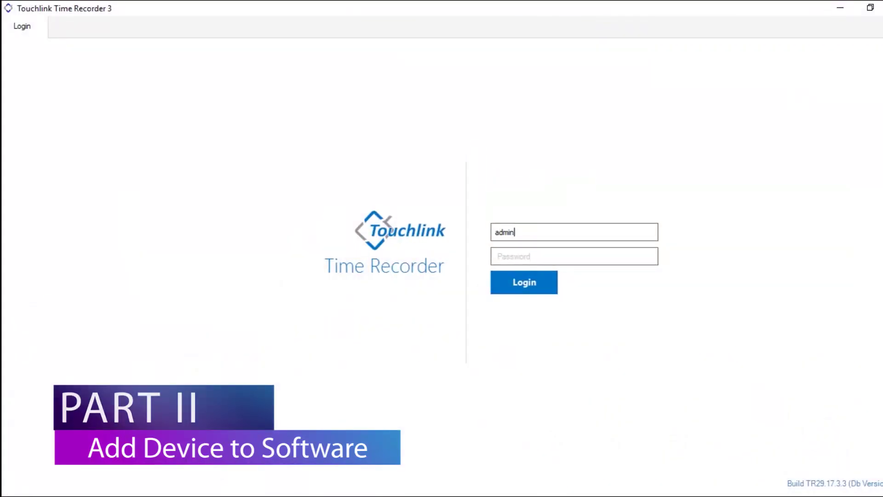
key("Return")
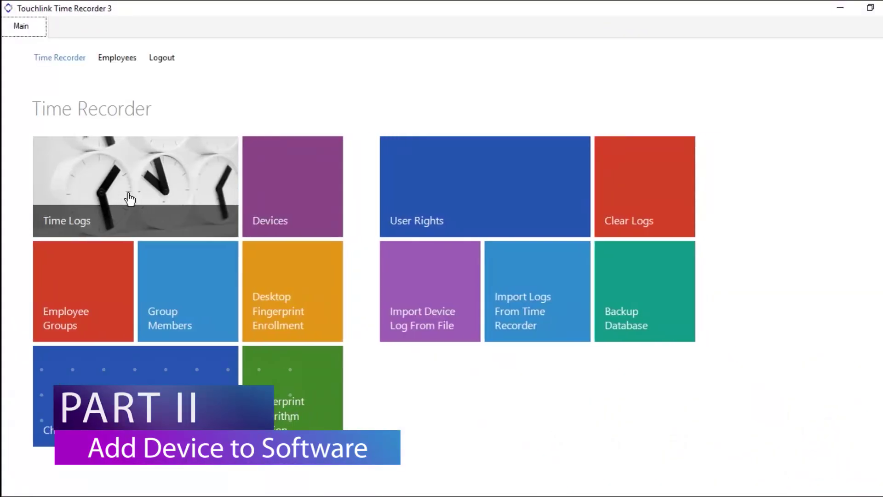
left_click(269, 209)
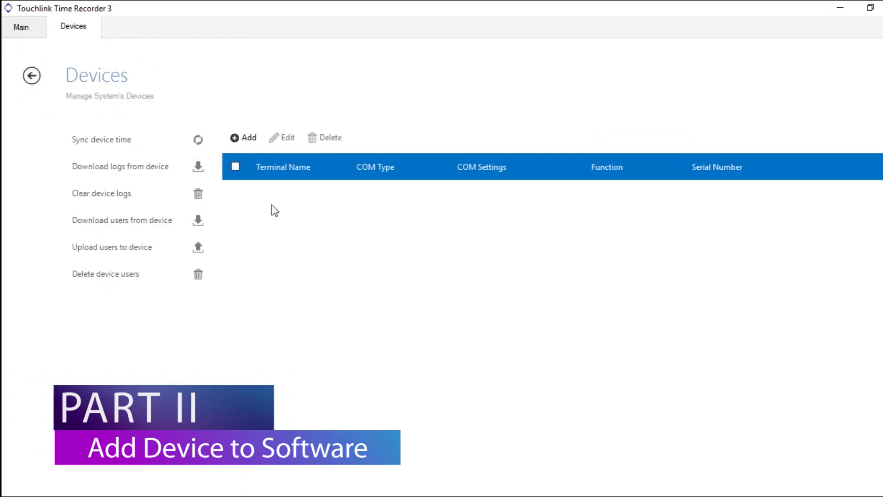
left_click(240, 140)
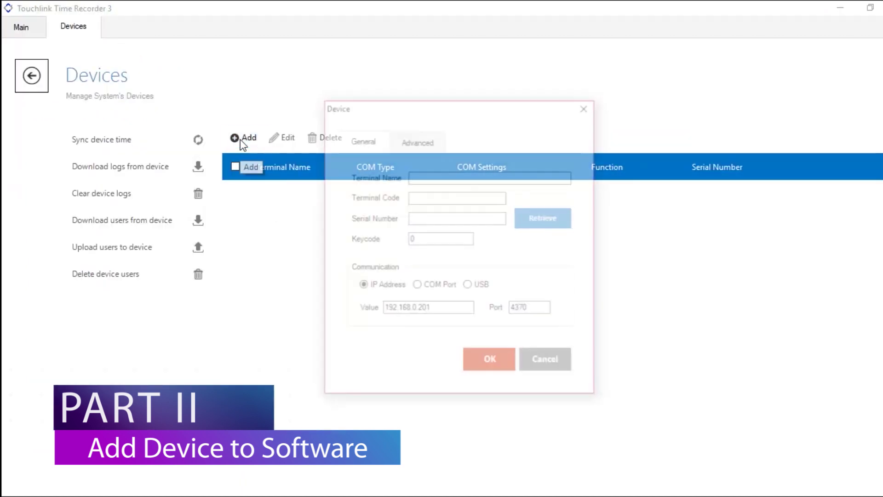
left_click(440, 176)
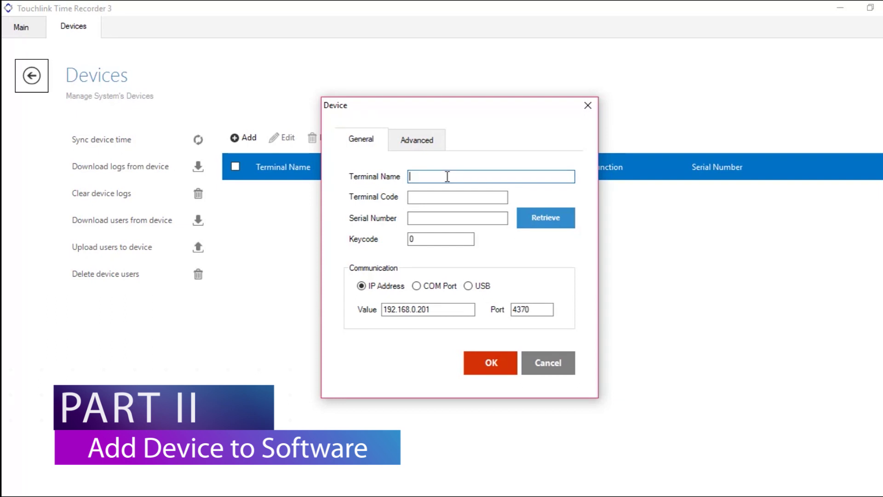
key("Tab")
key("Tab")
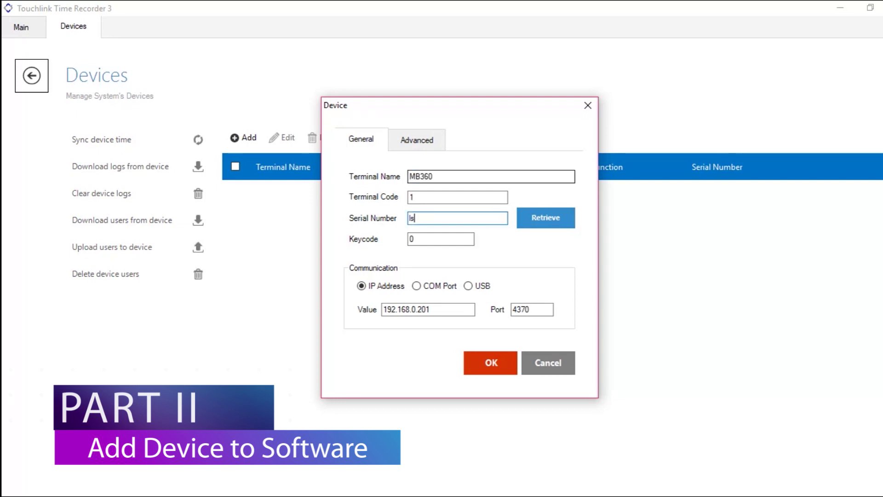
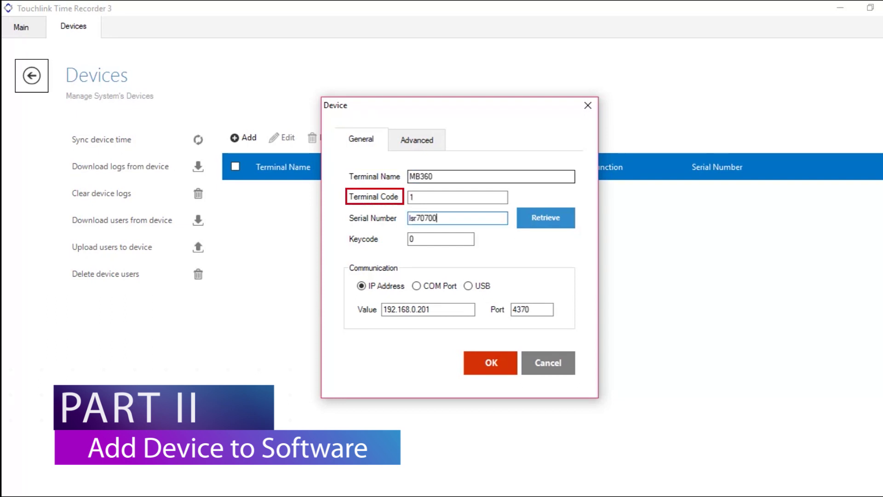
key("Tab")
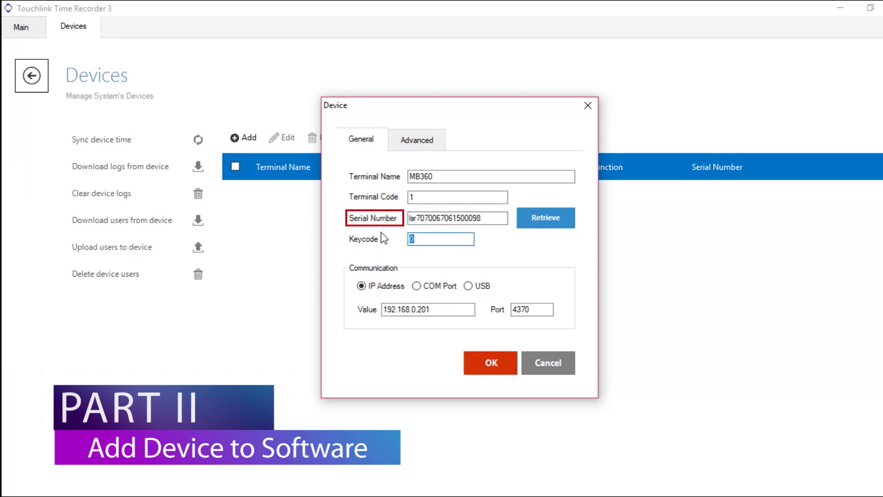
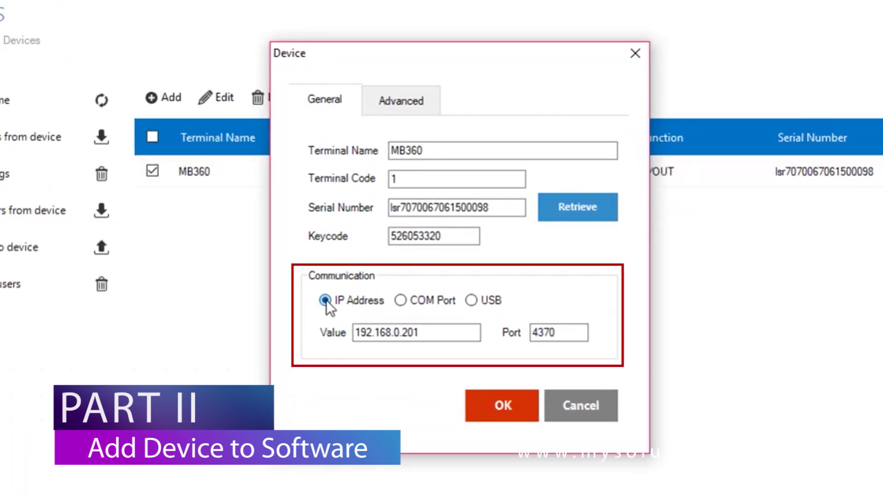
Review the device's IP address and port, then try the USB and COM Port connection types
left_click(360, 331)
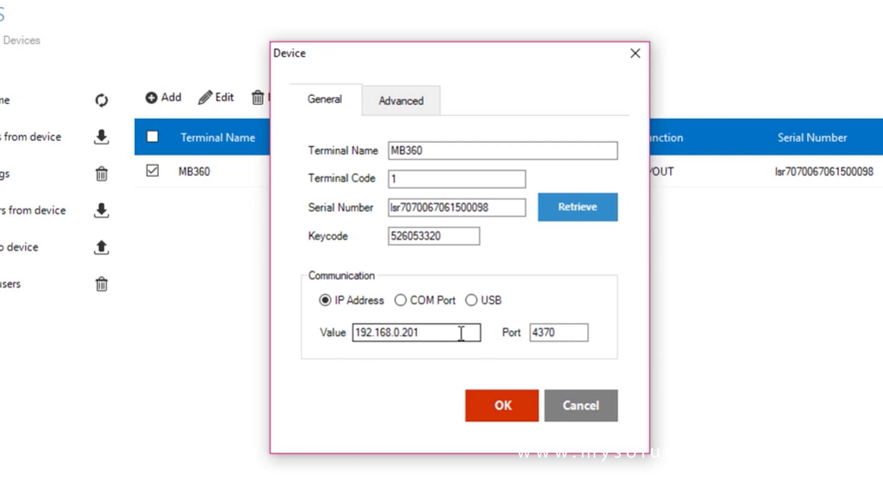
left_click(573, 334)
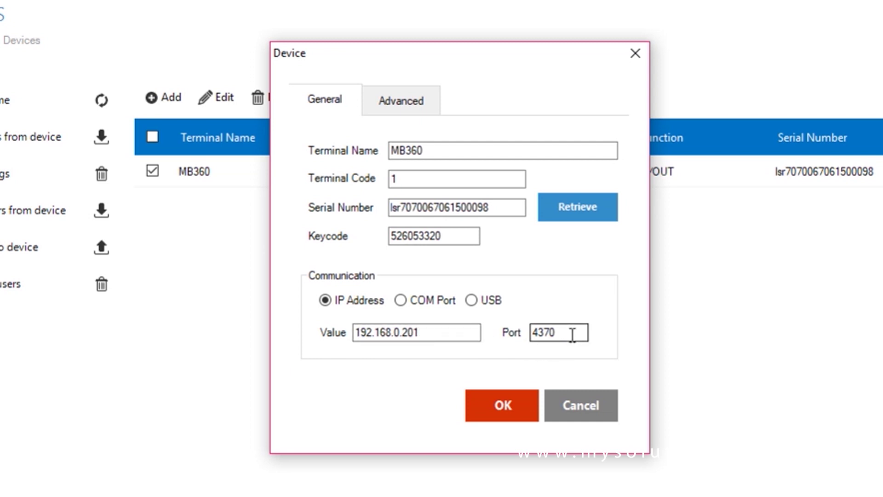
left_click(473, 301)
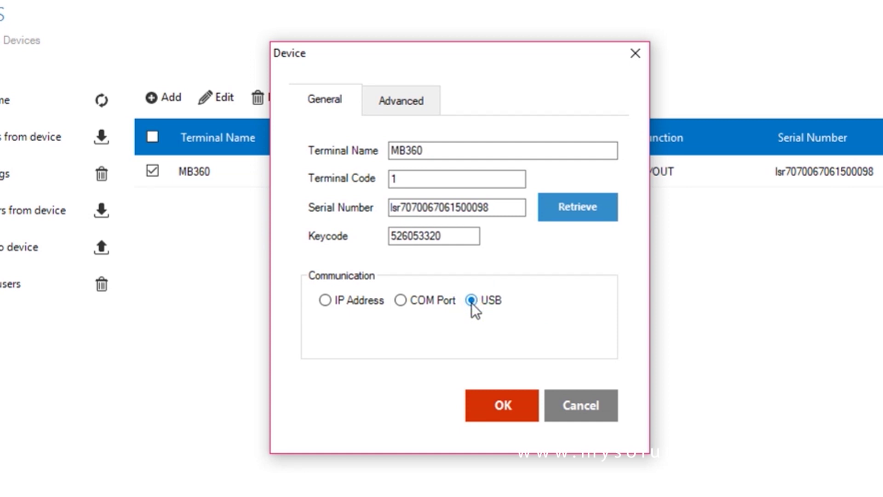
left_click(417, 287)
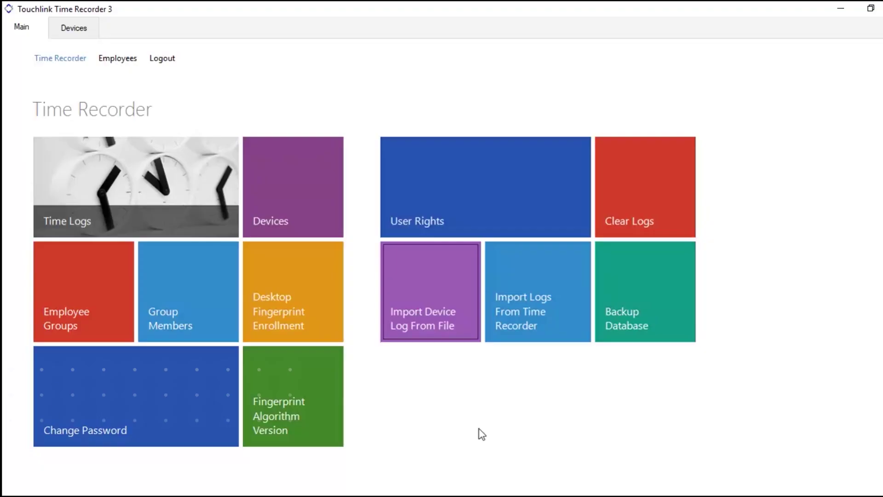
Download the MB360 terminal's time logs over LAN using Smart Download
left_click(83, 63)
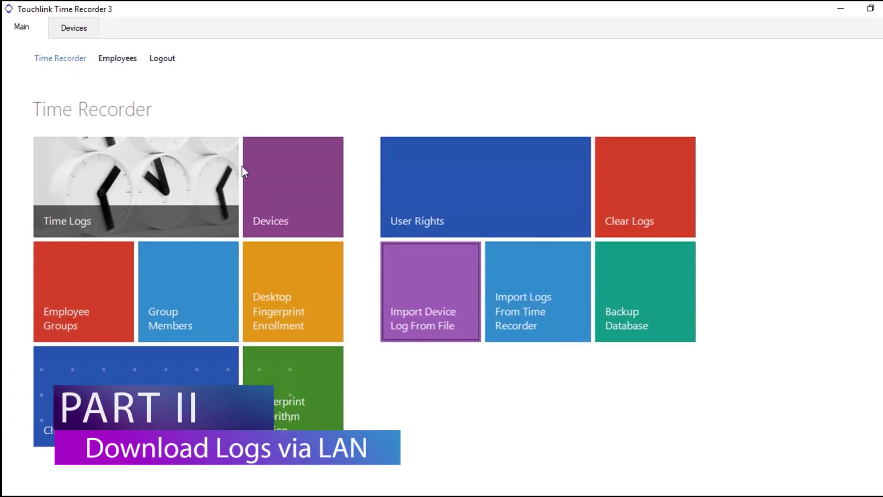
left_click(269, 194)
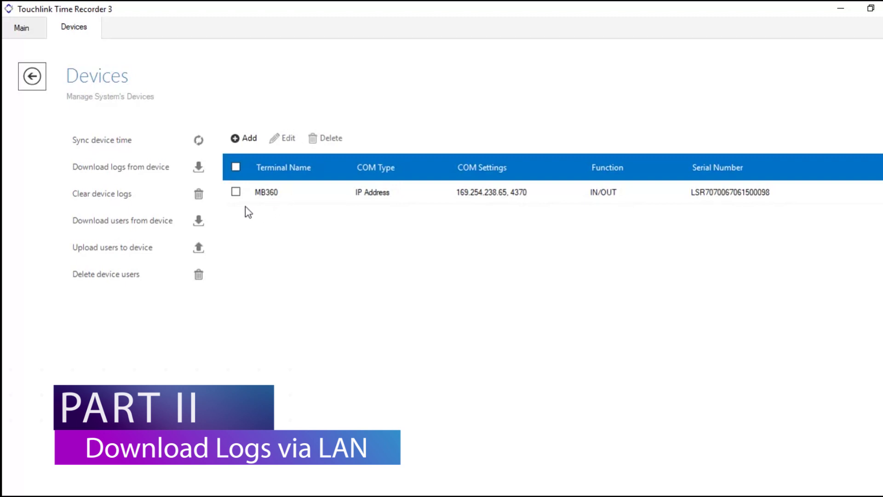
left_click(236, 193)
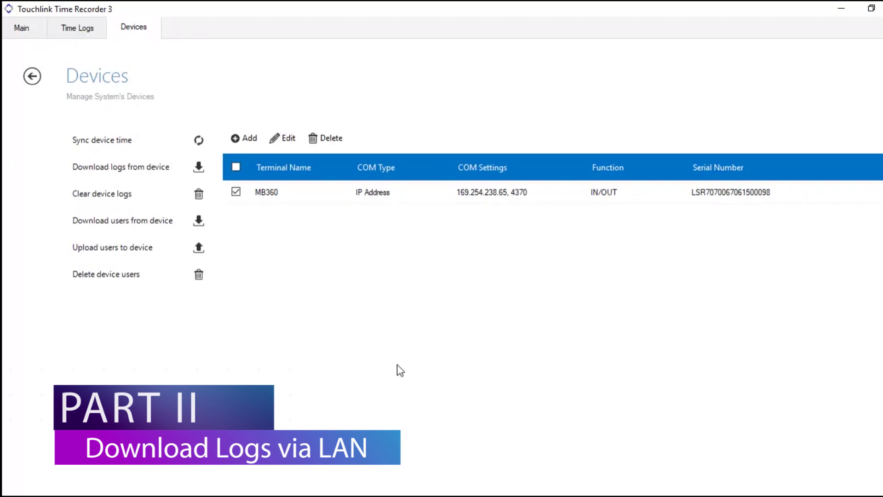
left_click(147, 164)
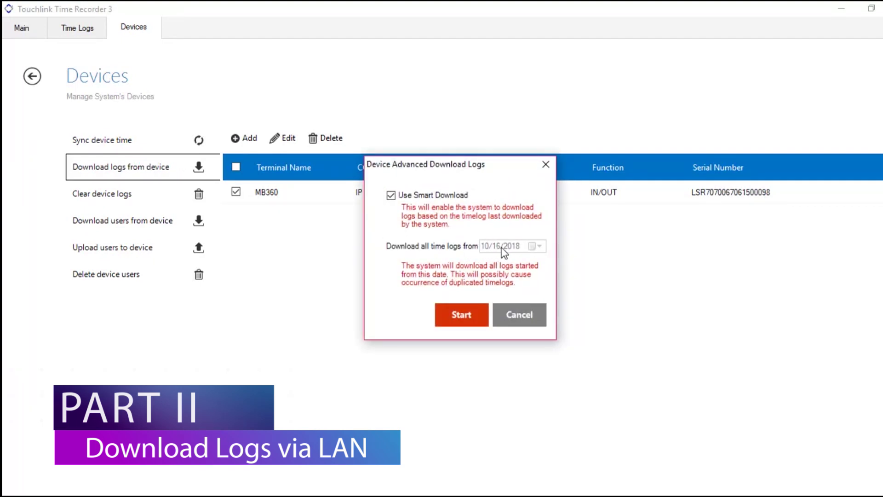
left_click(471, 313)
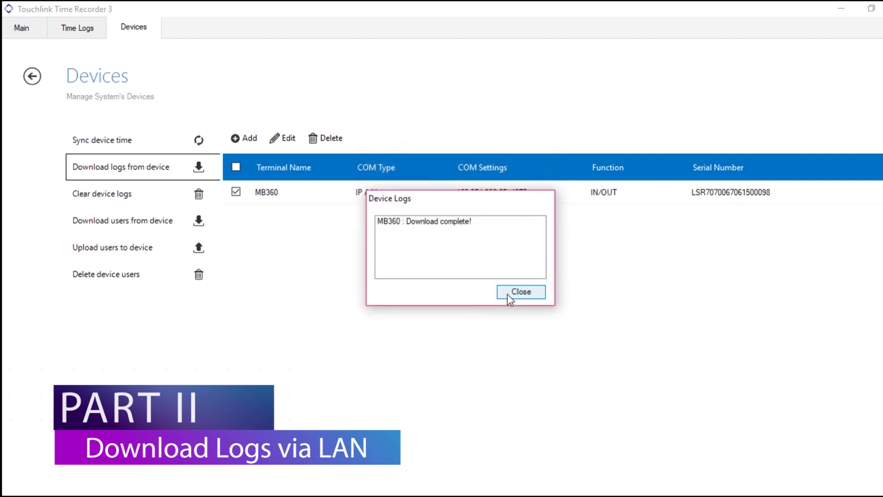
left_click(507, 295)
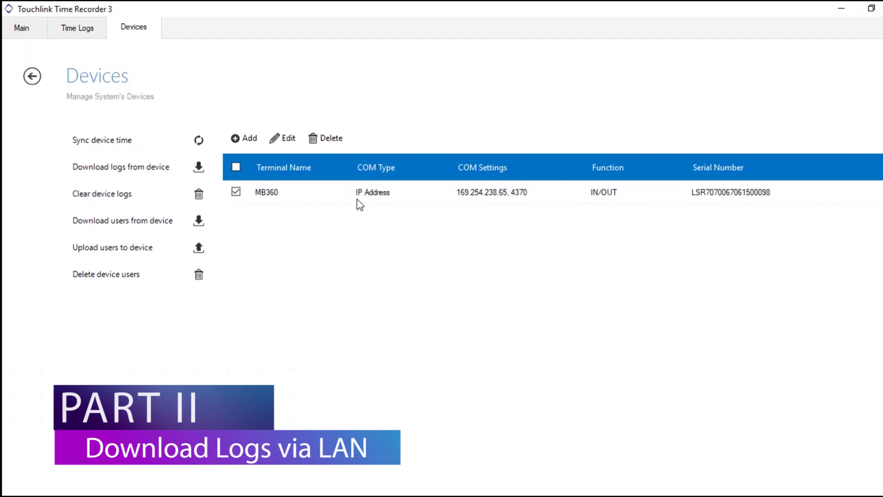
left_click(30, 76)
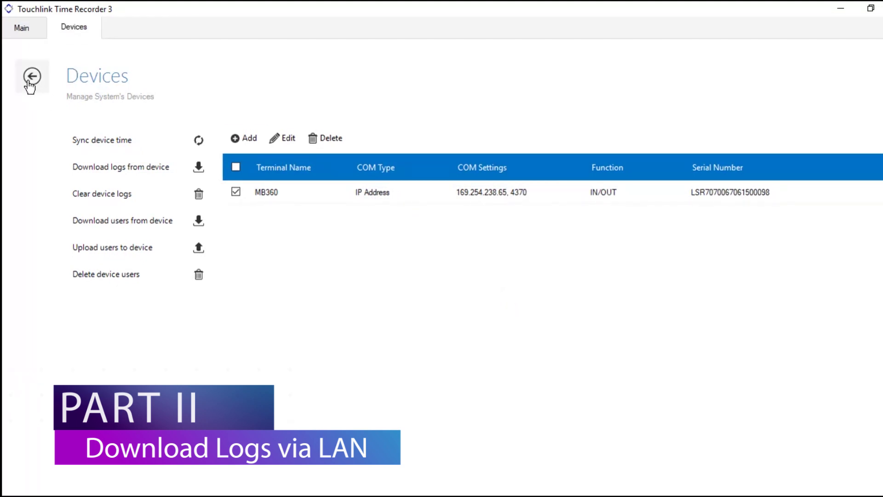
View the first employee's downloaded time logs from 10/1/2018 and scroll through the grid
left_click(31, 77)
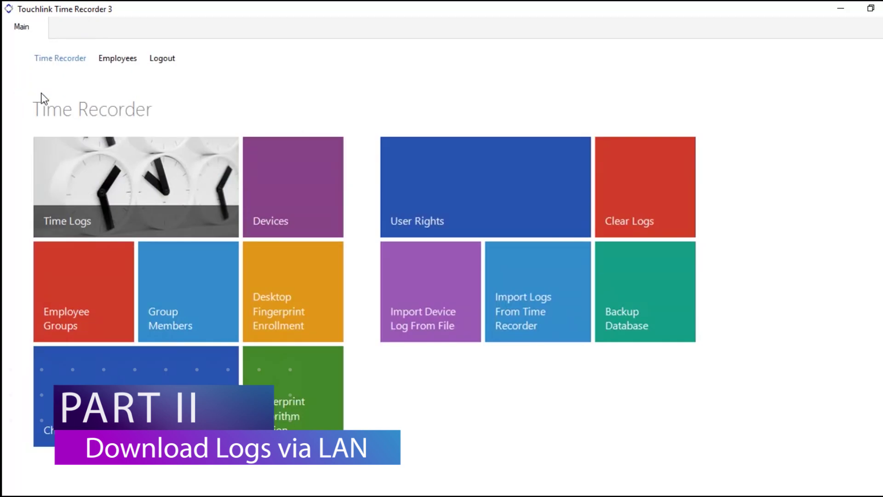
left_click(75, 161)
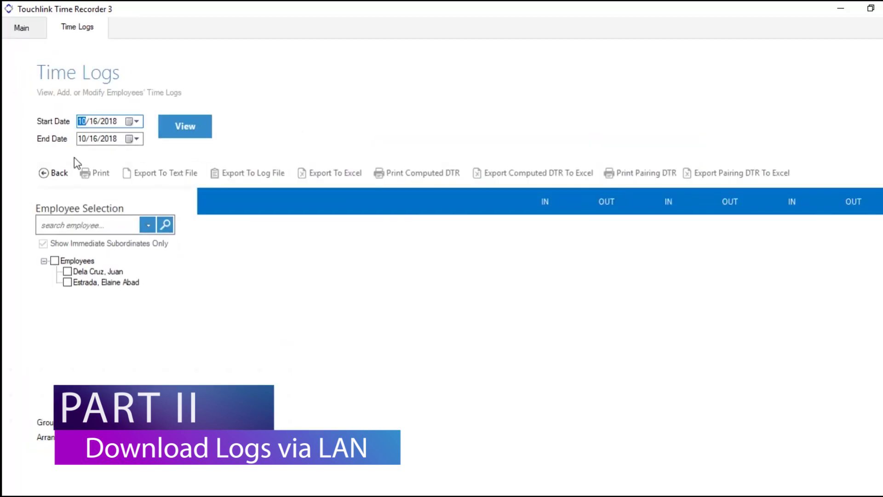
left_click(67, 272)
left_click(165, 132)
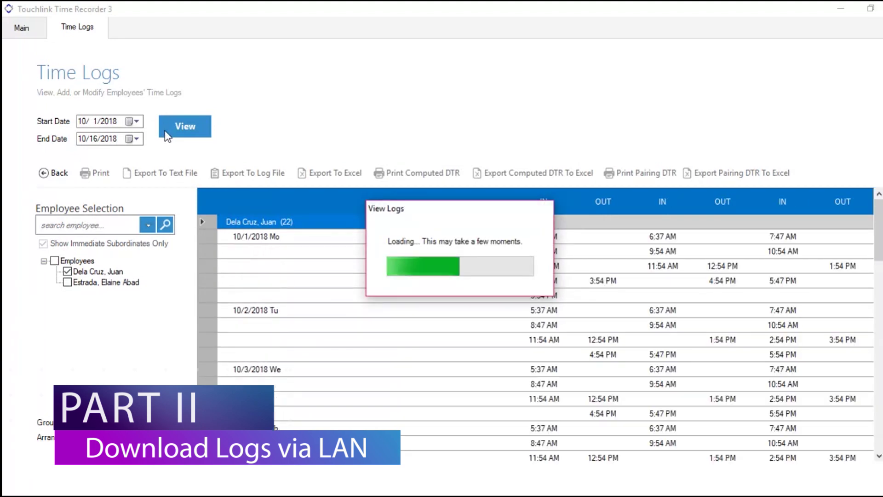
scroll(493, 380, "down", 2)
scroll(492, 385, "down", 3)
scroll(493, 389, "down", 2)
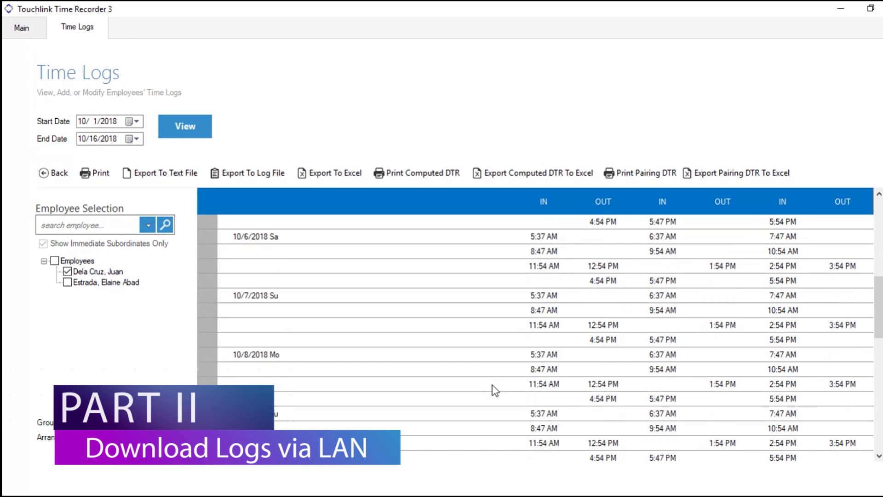
scroll(496, 392, "down", 5)
scroll(496, 392, "down", 4)
scroll(495, 390, "down", 4)
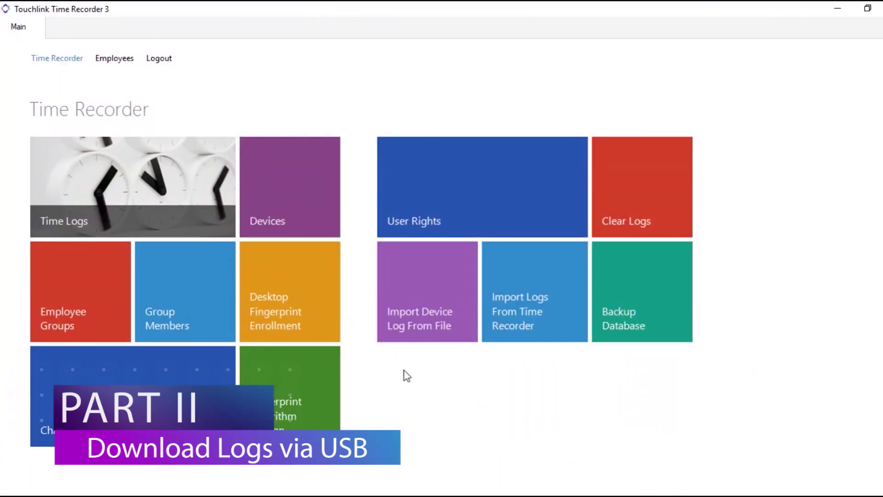
Import the device log file 10_attlog.dat and acknowledge the Finish message
left_click(410, 291)
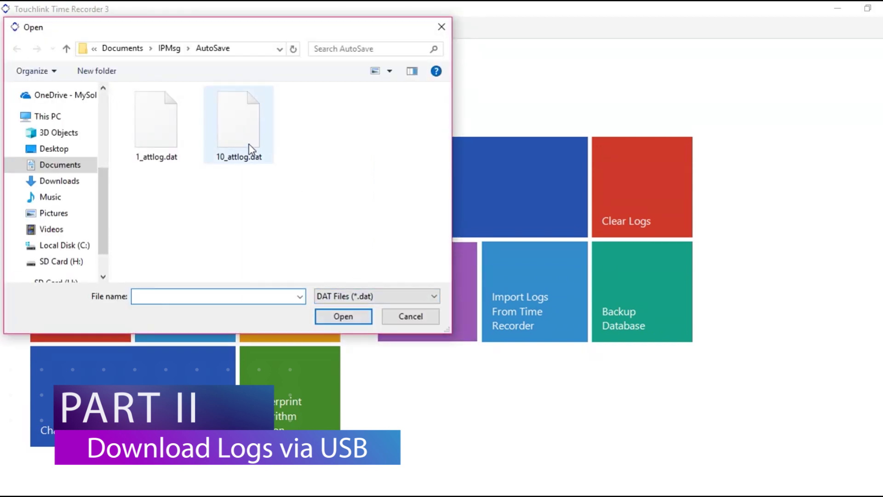
left_click(249, 145)
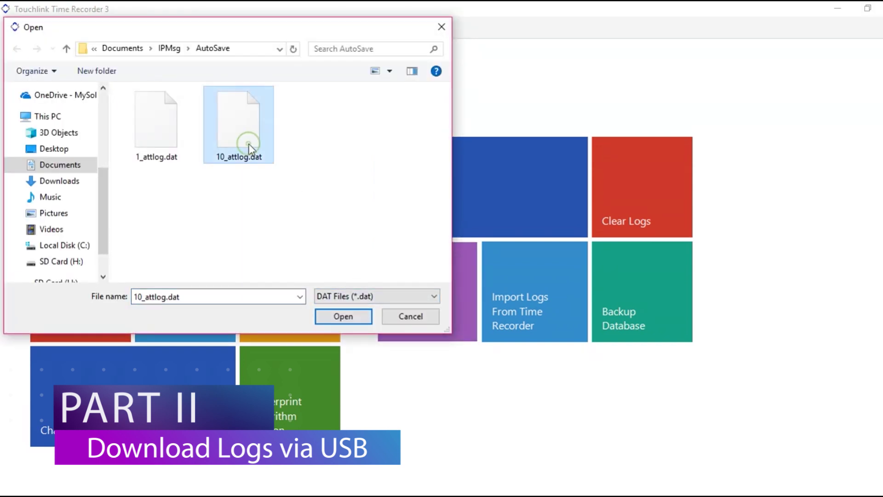
left_click(335, 317)
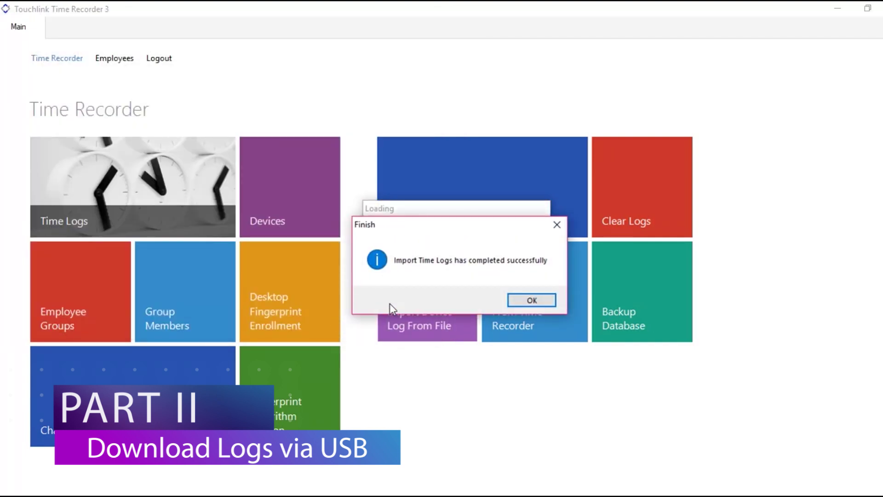
left_click(516, 300)
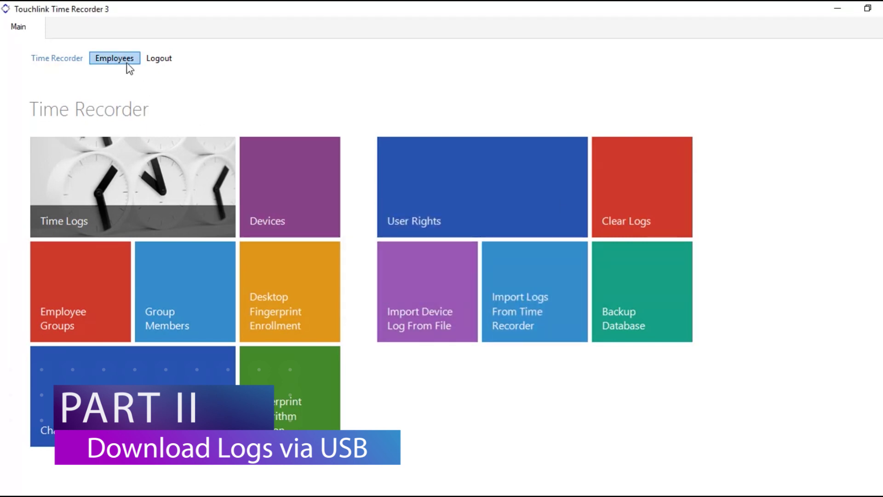
Show Dela Cruz, Juan's imported logs for 10/1/2018–10/16/2018 and scroll the grid
left_click(117, 168)
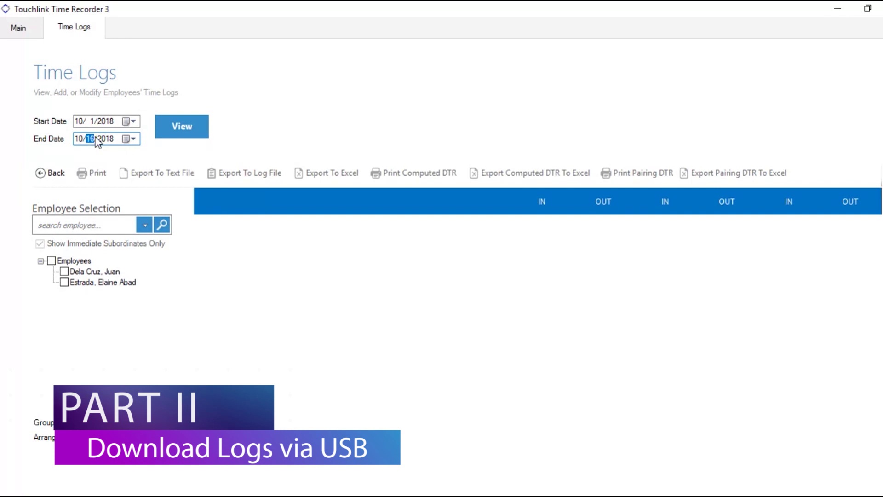
left_click(171, 122)
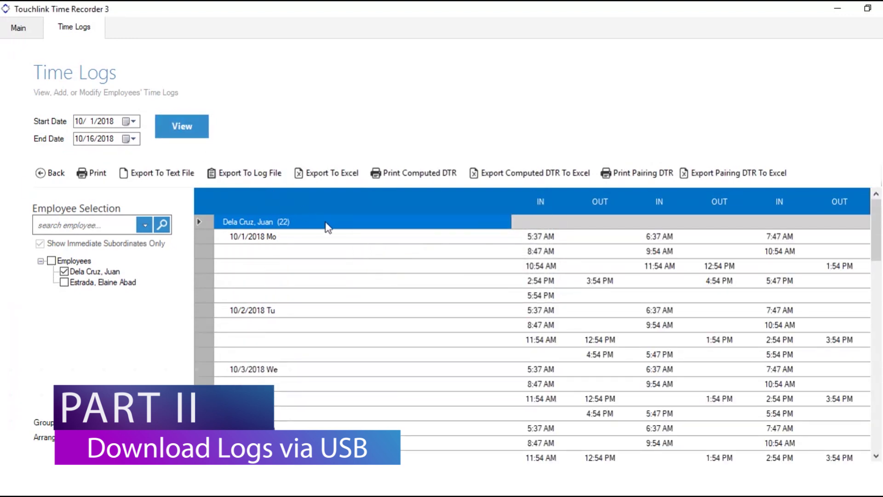
scroll(374, 279, "down", 3)
scroll(373, 279, "down", 3)
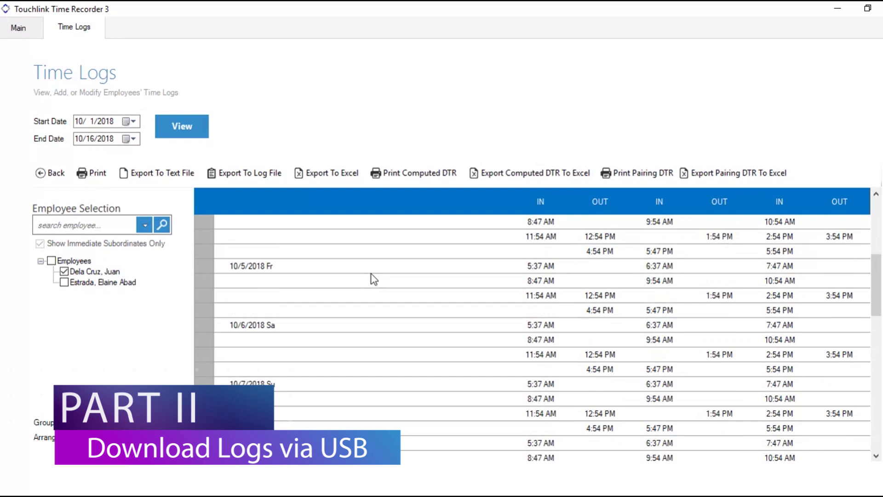
scroll(374, 280, "down", 3)
scroll(374, 280, "down", 2)
scroll(374, 279, "down", 3)
scroll(374, 279, "down", 2)
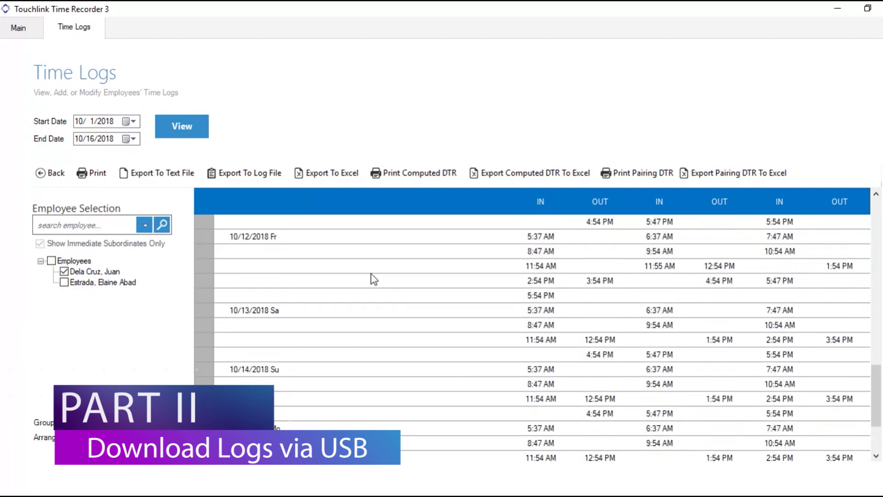